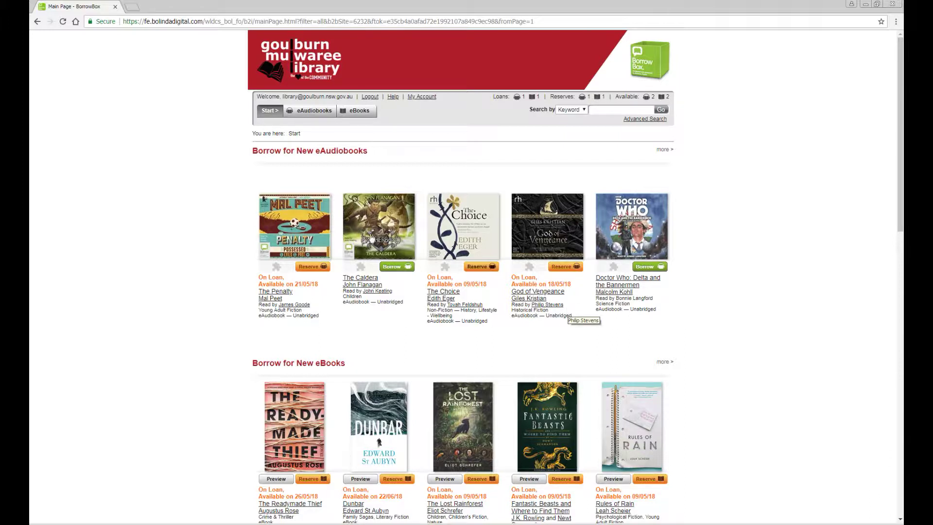
- Open BorrowBox Help and jump to the DOWNLOAD EBOOKS instructions
click(392, 97)
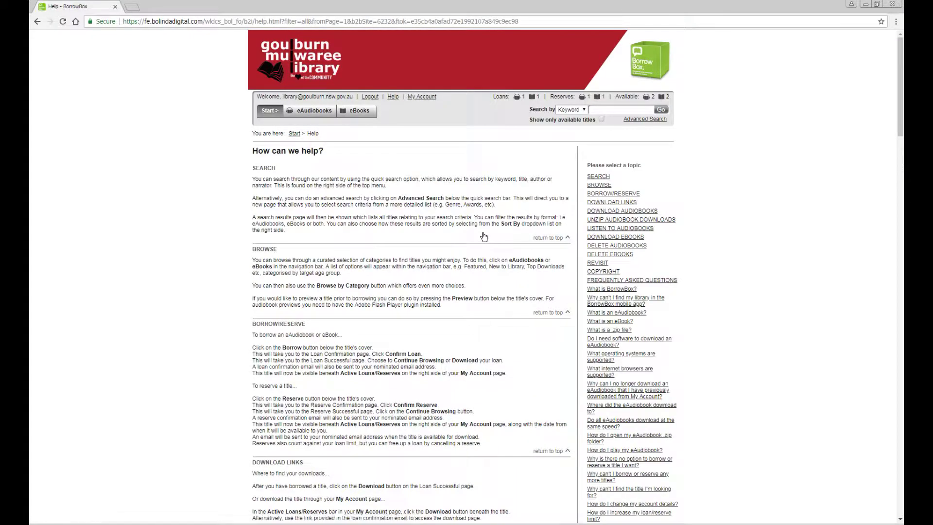
click(619, 237)
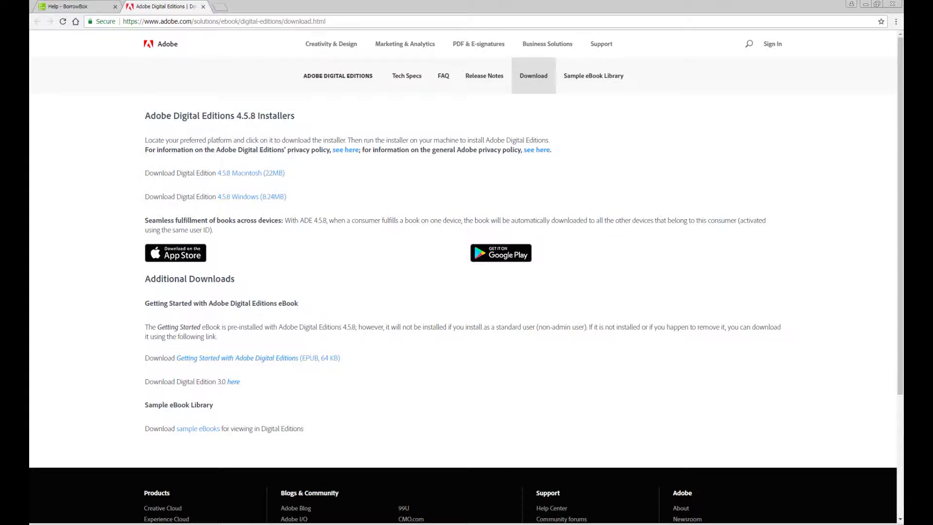
- Switch to the Adobe Digital Editions library showing 8 eBooks under All Items
key(alt+Tab)
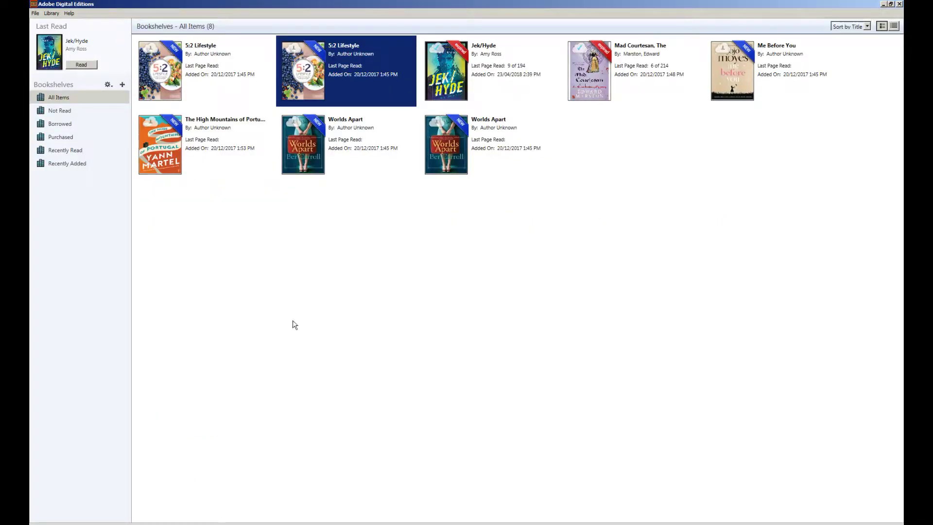
- Start Help > Authorize Computer and follow the Create an Adobe ID link
click(69, 14)
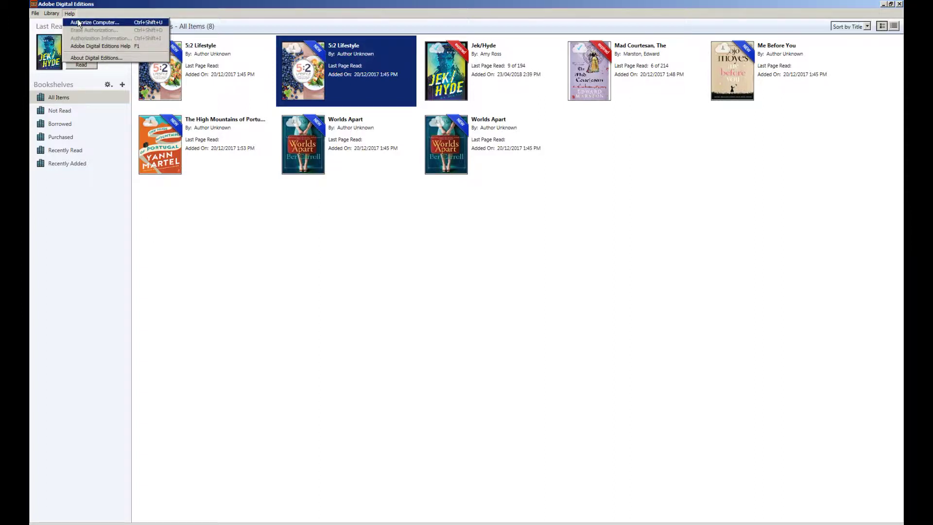
click(78, 22)
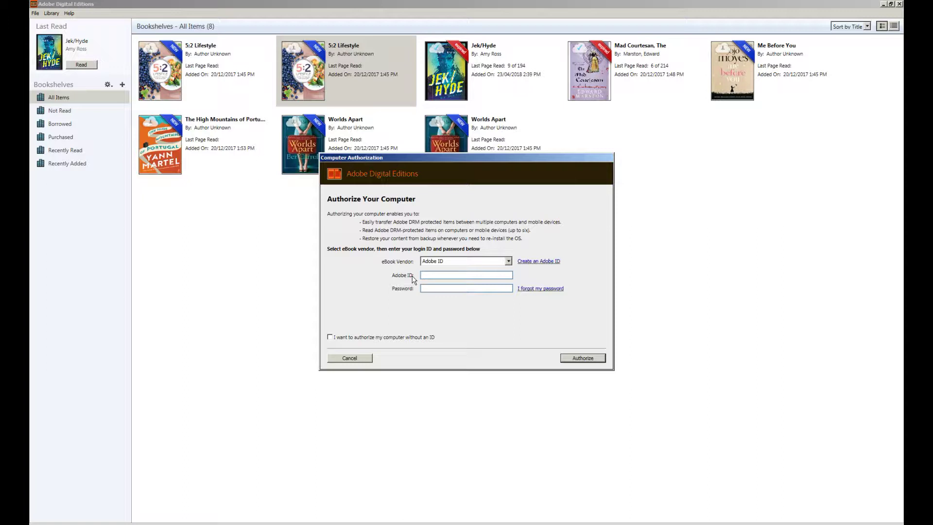
click(548, 263)
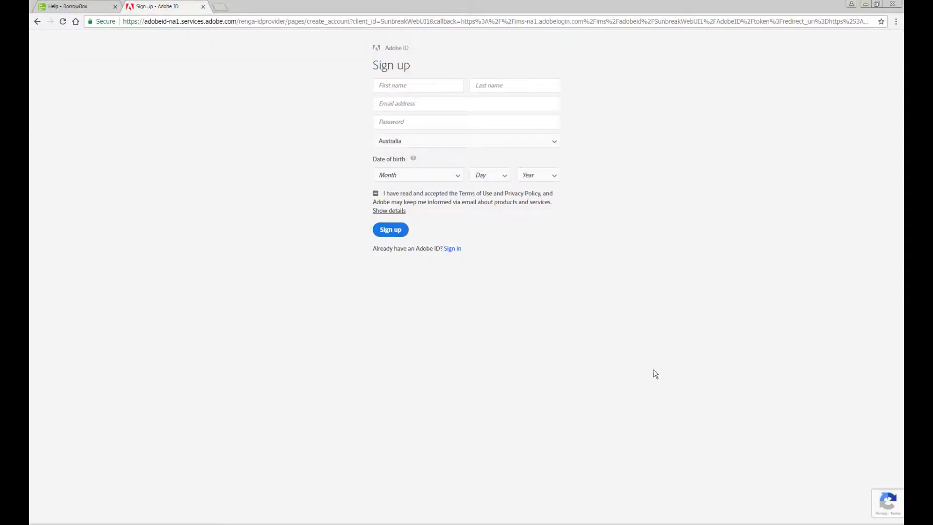
- Check the Sign up form's password requirements, then return to the authorization dialog's Adobe ID field
click(442, 126)
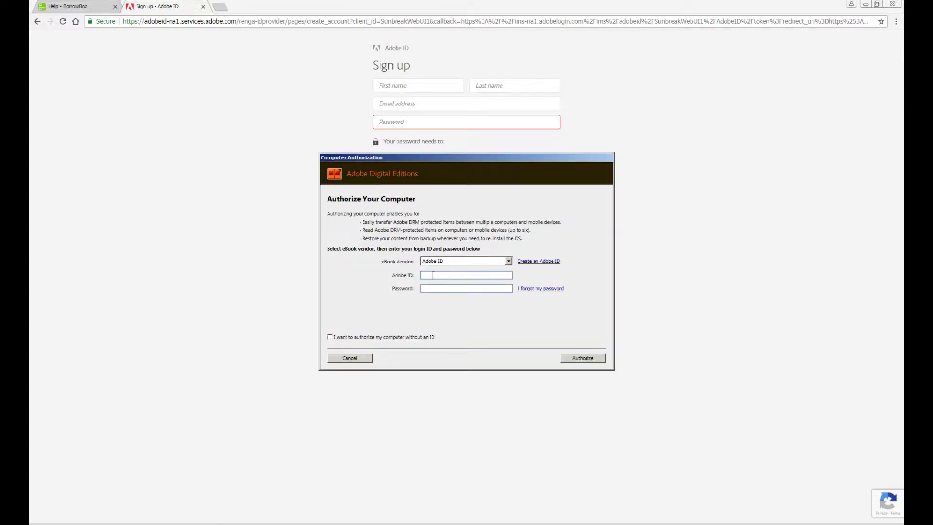
click(433, 275)
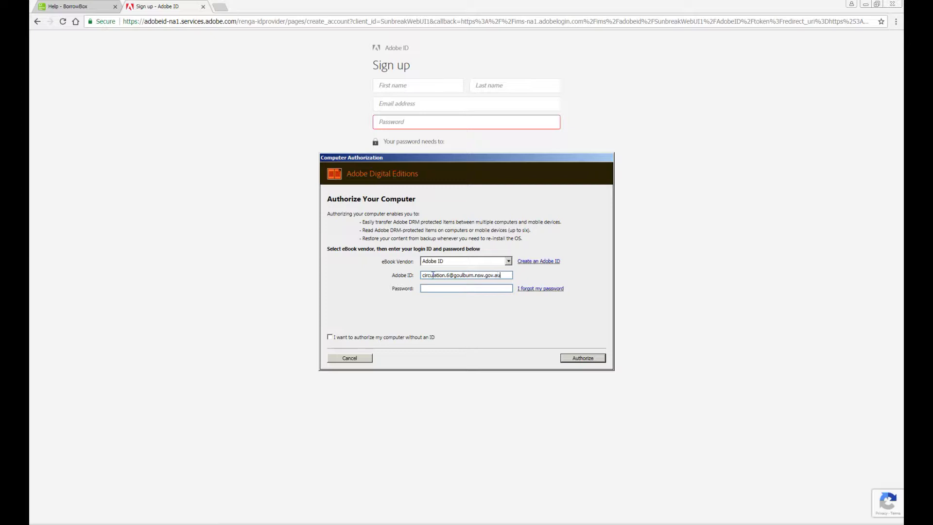
- Enter the library's Adobe ID e-mail and password, authorize, and dismiss the confirmation
text(•••••••)
click(582, 358)
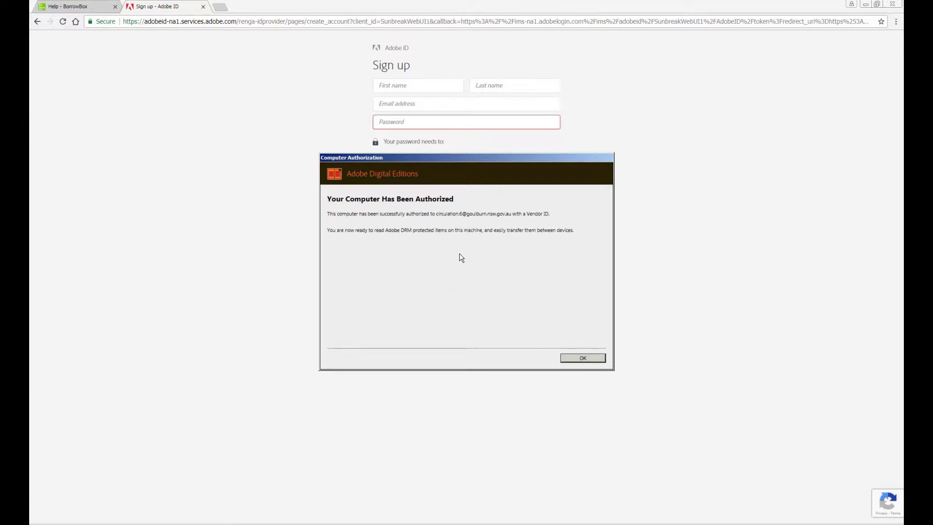
click(583, 358)
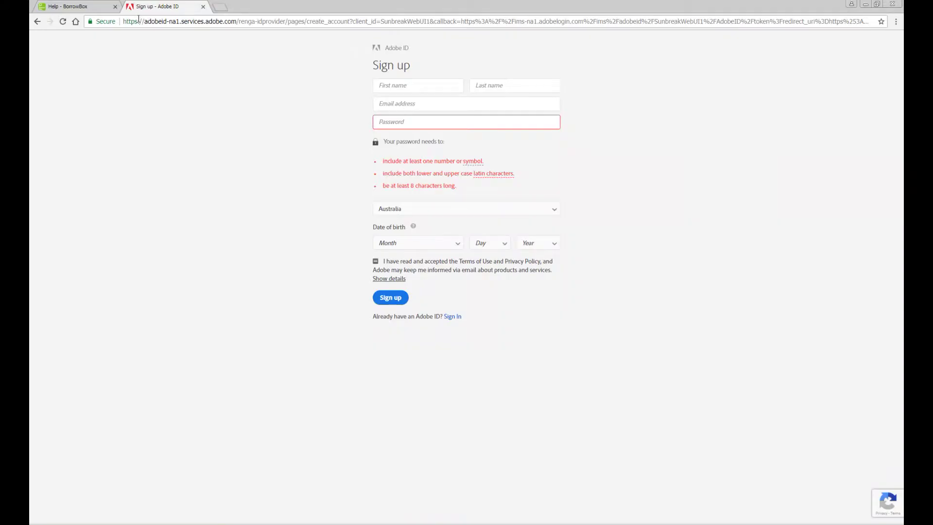
- Back in the BorrowBox help tab, go to Start and open My Account
click(68, 6)
scroll(392, 229, up, 10)
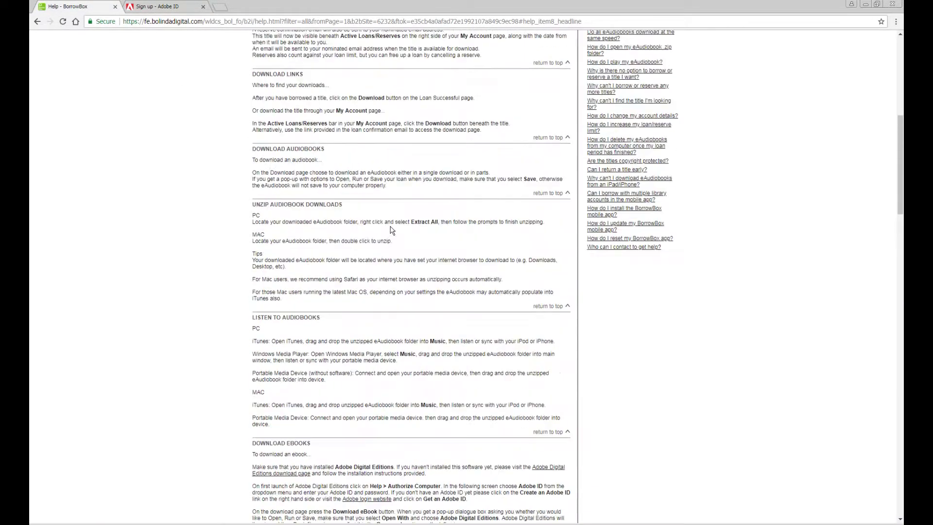
scroll(392, 230, up, 8)
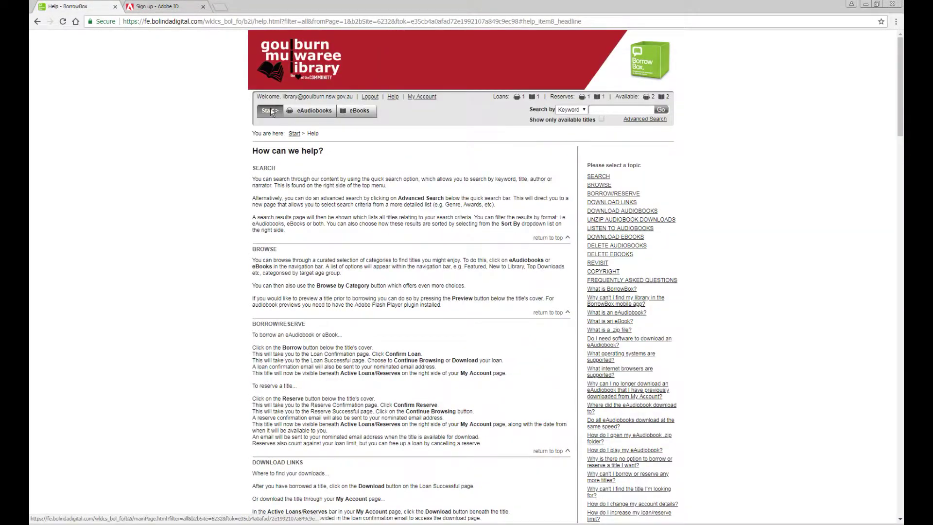
click(270, 111)
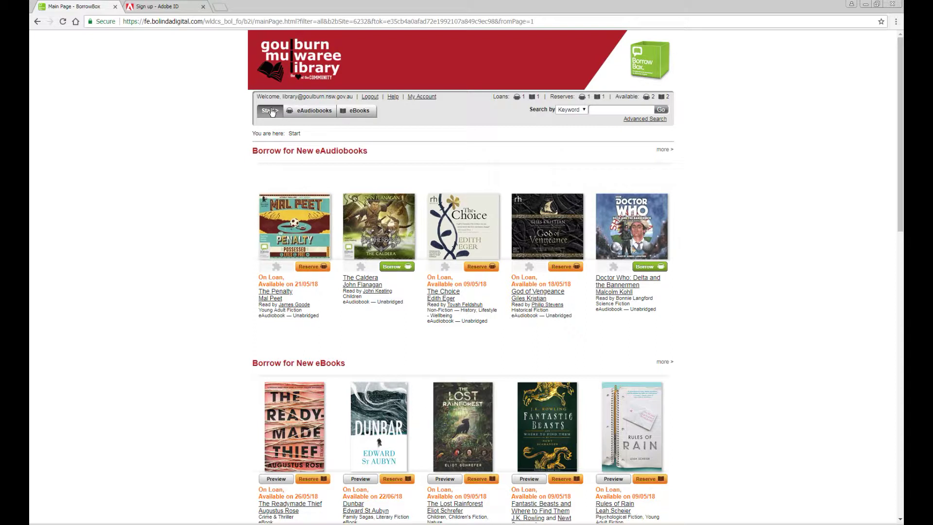
click(270, 111)
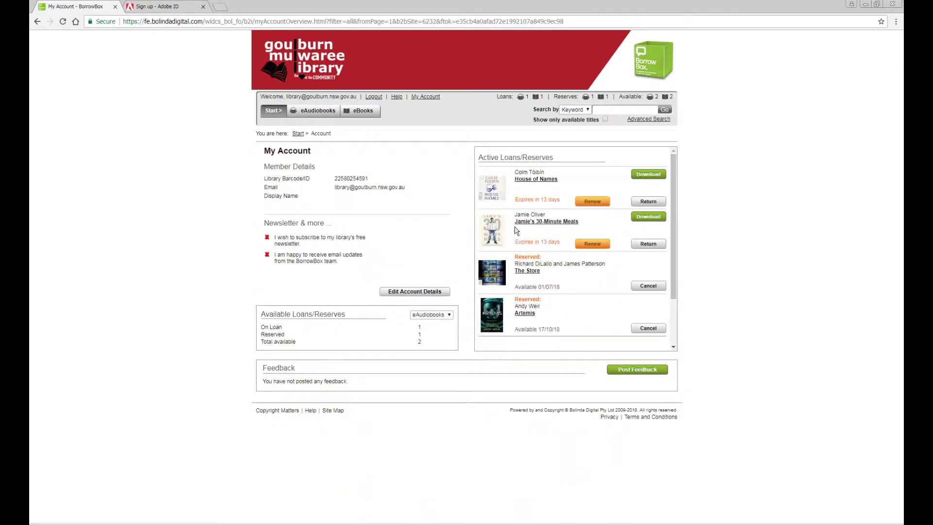
- Download Jamie's 30-Minute Meals for eReader (Adobe ePub) and set the file to open when done
click(651, 220)
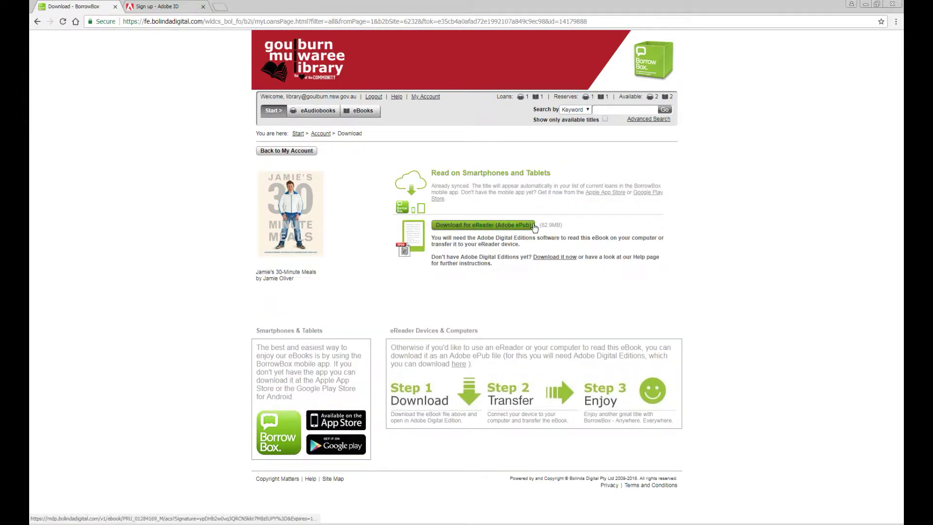
click(485, 227)
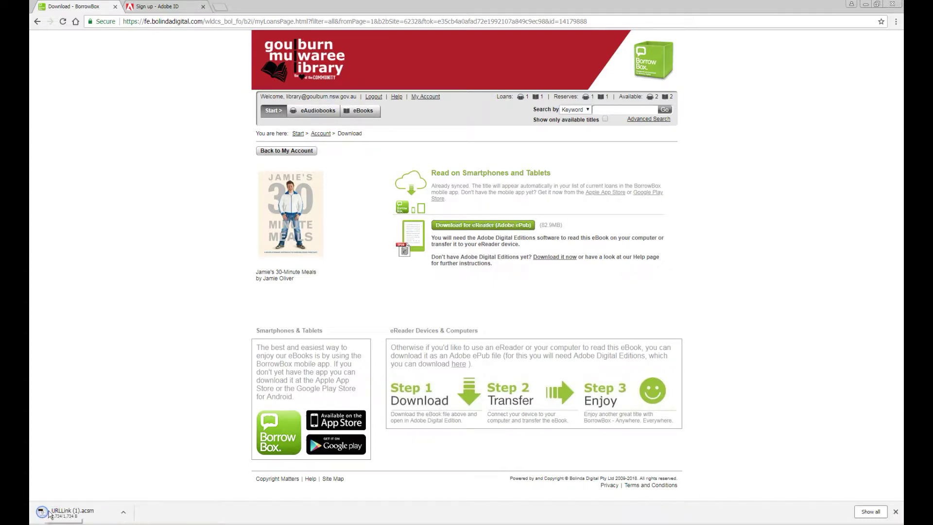
click(123, 512)
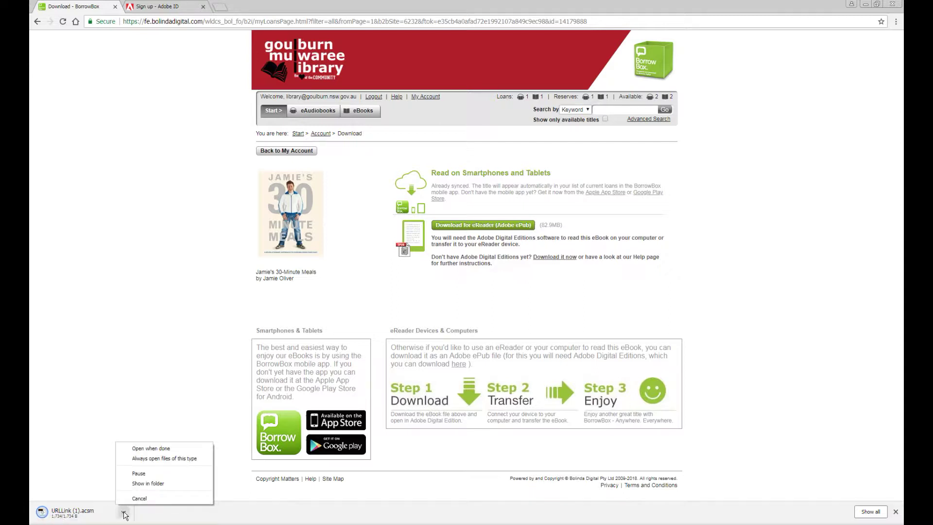
click(150, 449)
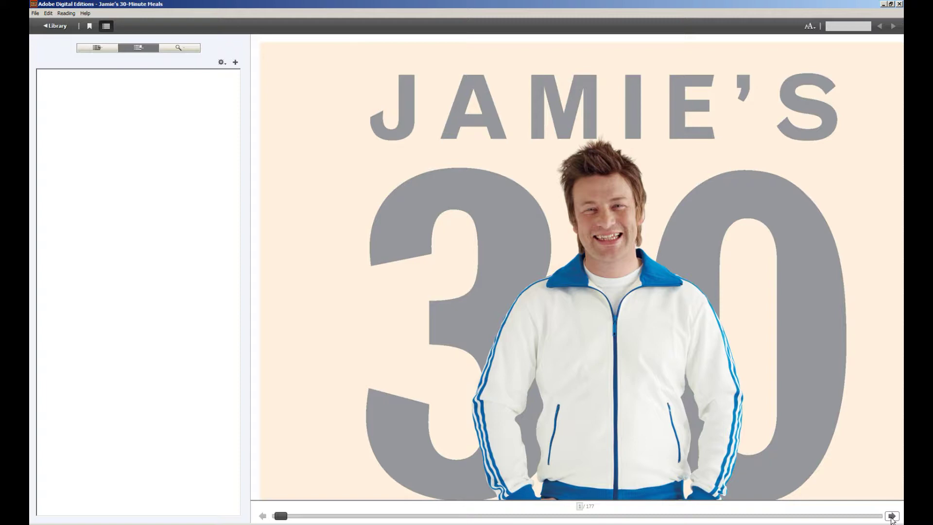
- Page forward through Jamie's 30-Minute Meals from the cover to the early recipe pages
click(892, 516)
click(892, 515)
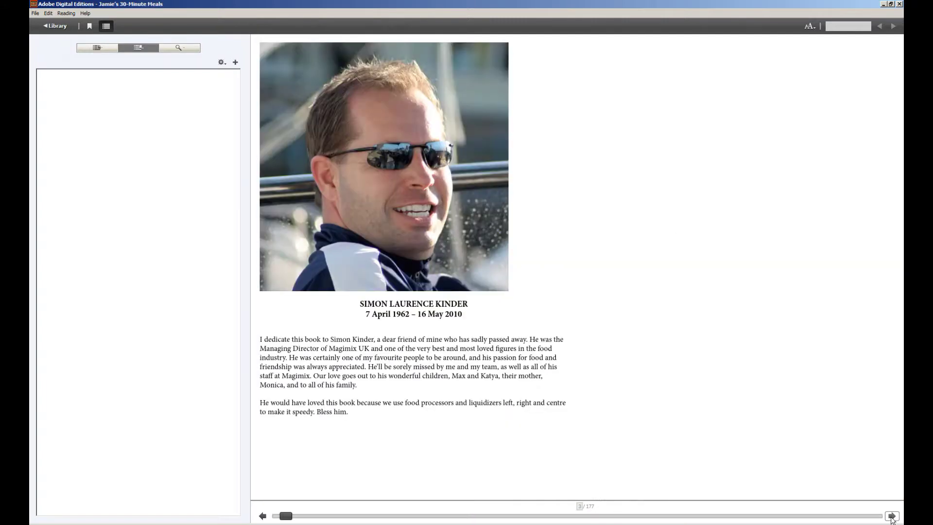
click(892, 516)
click(892, 516)
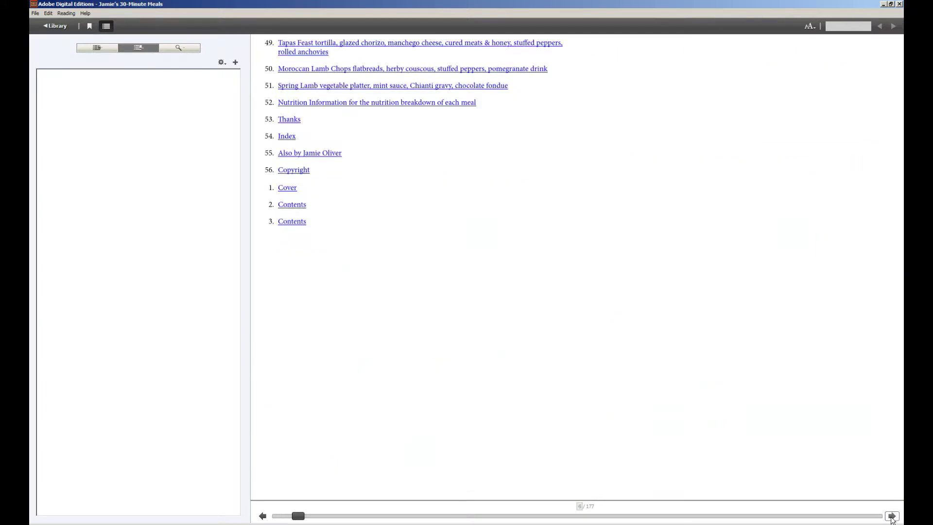
click(892, 516)
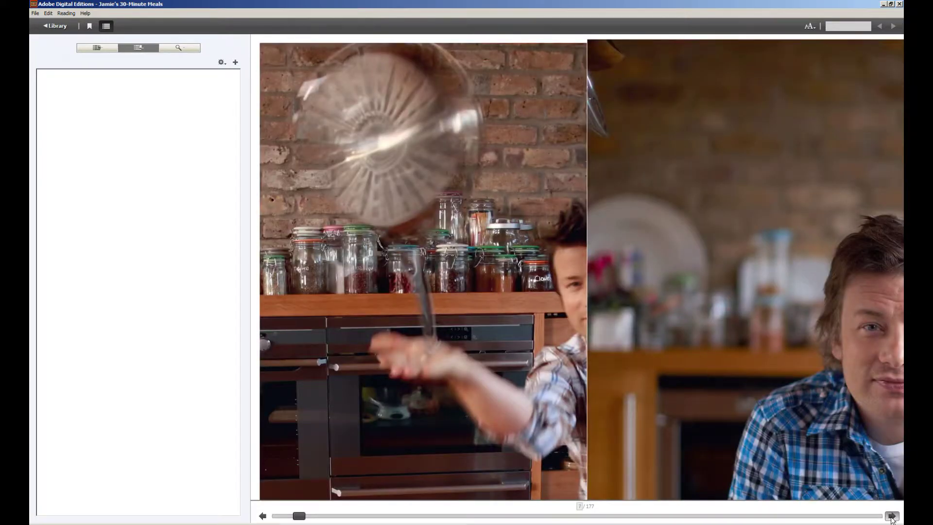
click(892, 516)
click(891, 515)
click(892, 516)
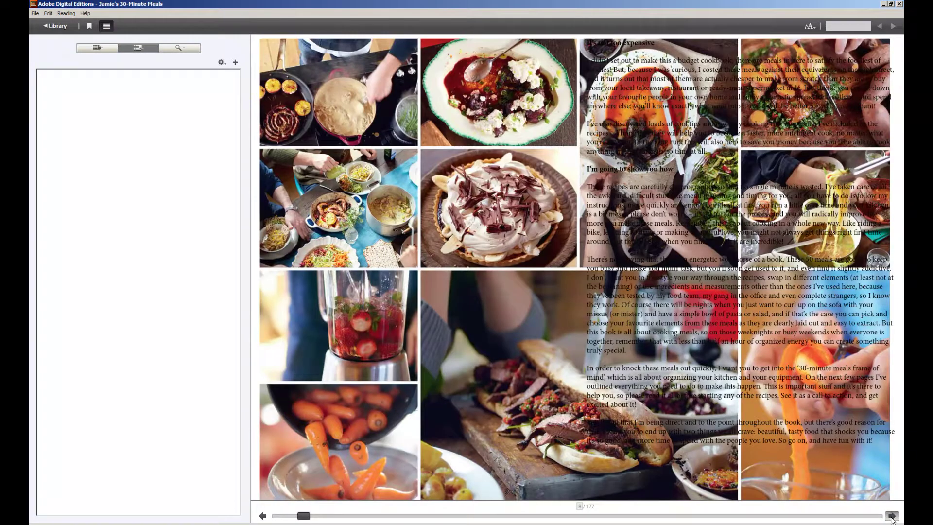
click(892, 516)
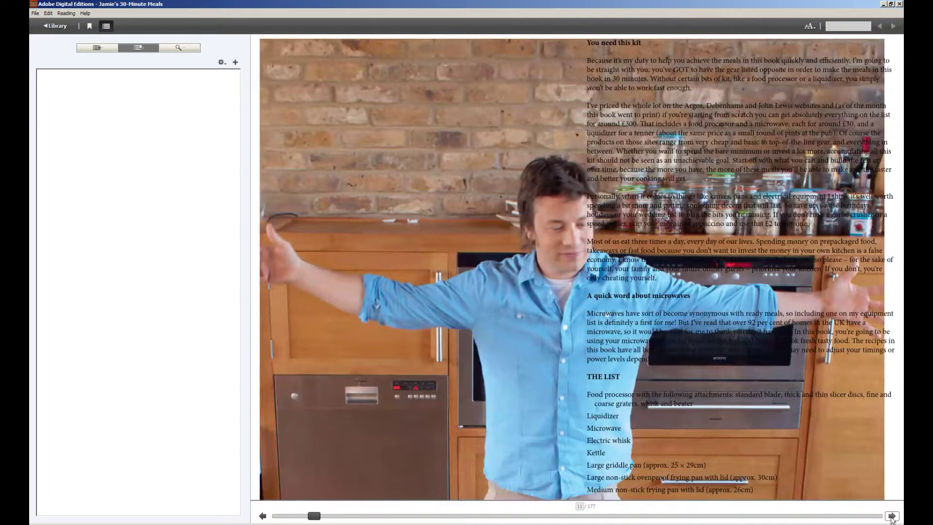
click(892, 516)
click(892, 515)
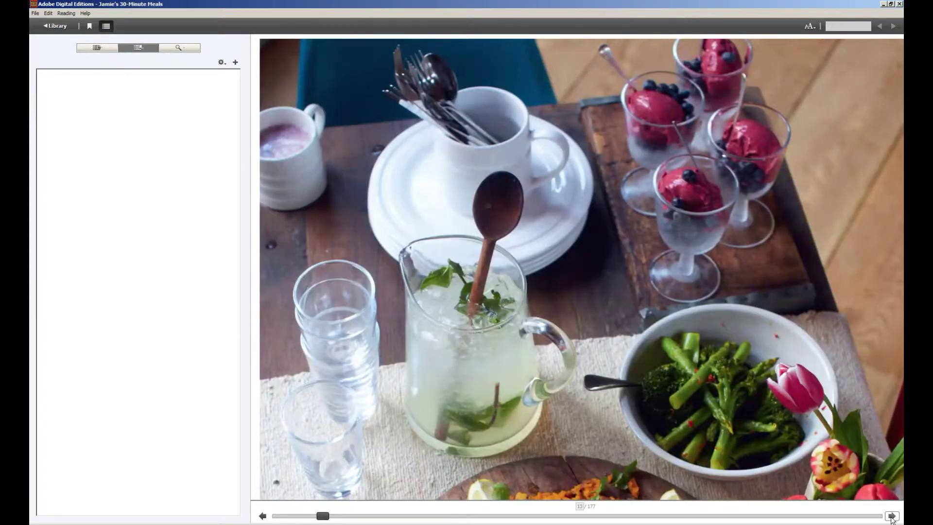
click(892, 515)
click(892, 516)
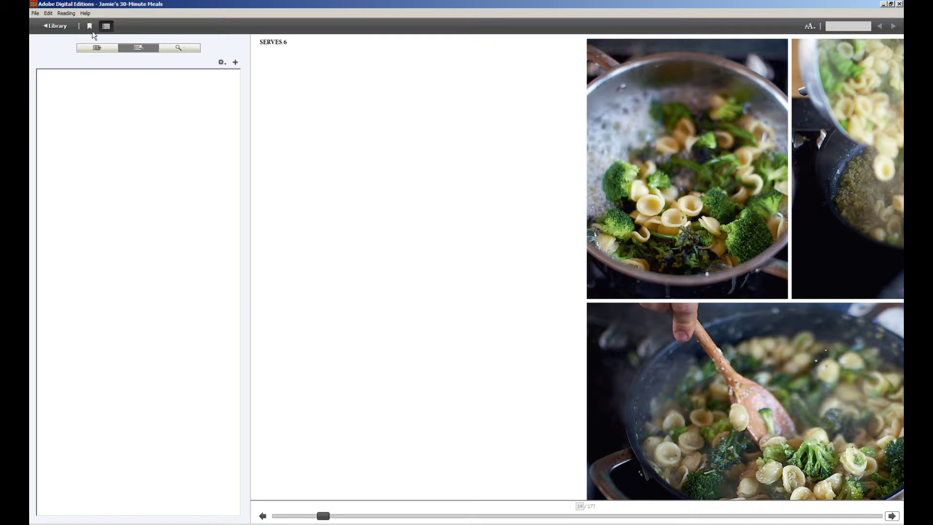
- Go back to THE MEALS list, open Tomato Soup, and page to its ingredients and method
click(262, 515)
click(298, 517)
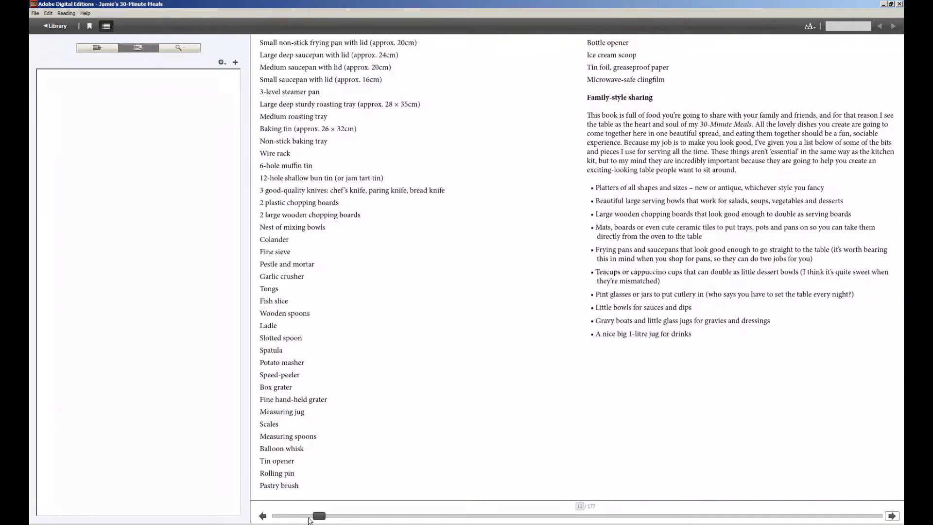
click(311, 516)
drag(313, 515, 295, 516)
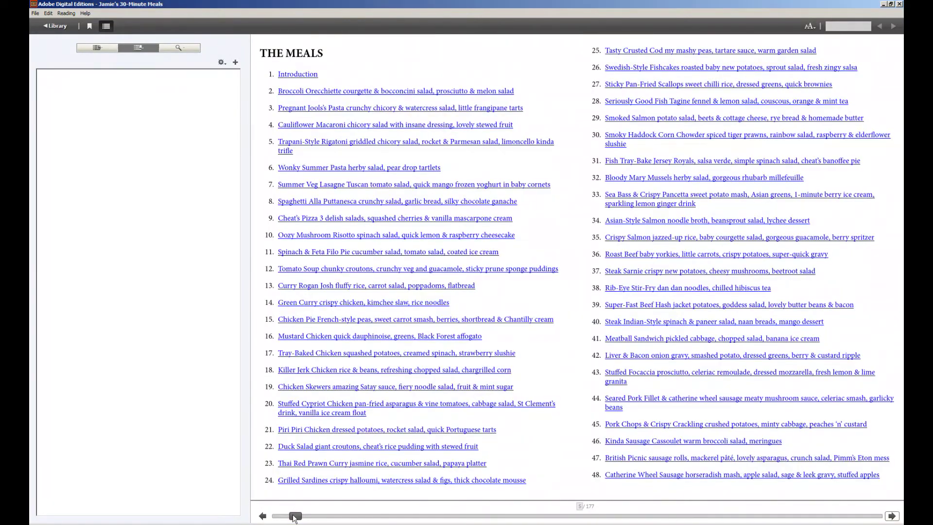
click(335, 270)
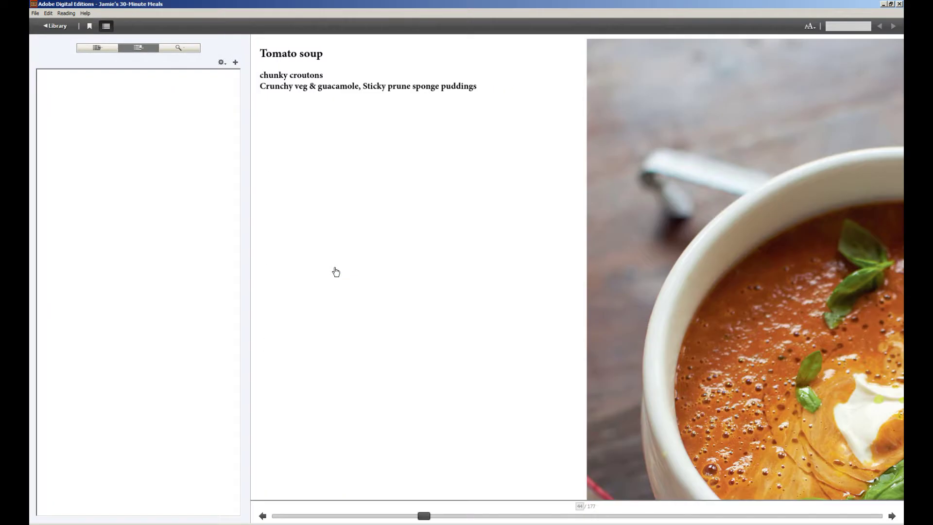
click(893, 515)
click(892, 516)
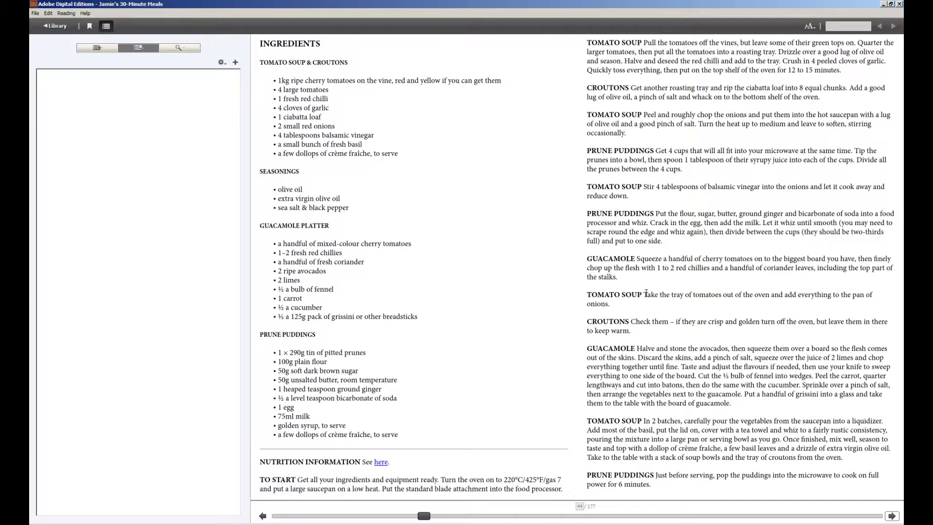
- Open Grilled Sardines from the expanded Table of Contents and page to its method on page 80
click(97, 48)
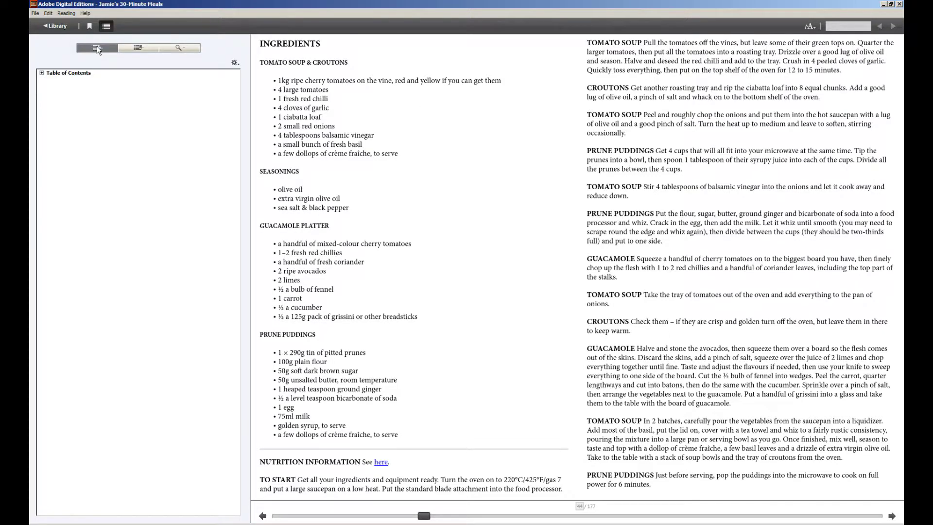
click(41, 73)
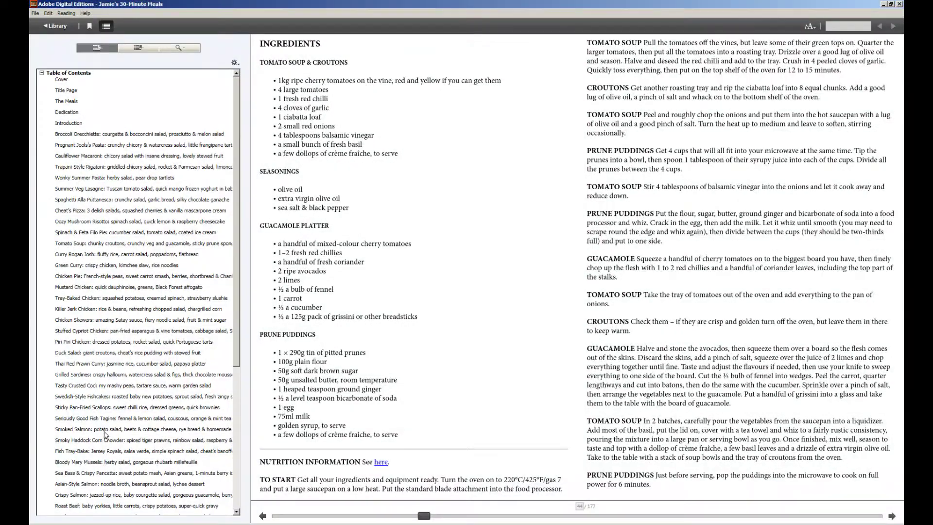
click(99, 375)
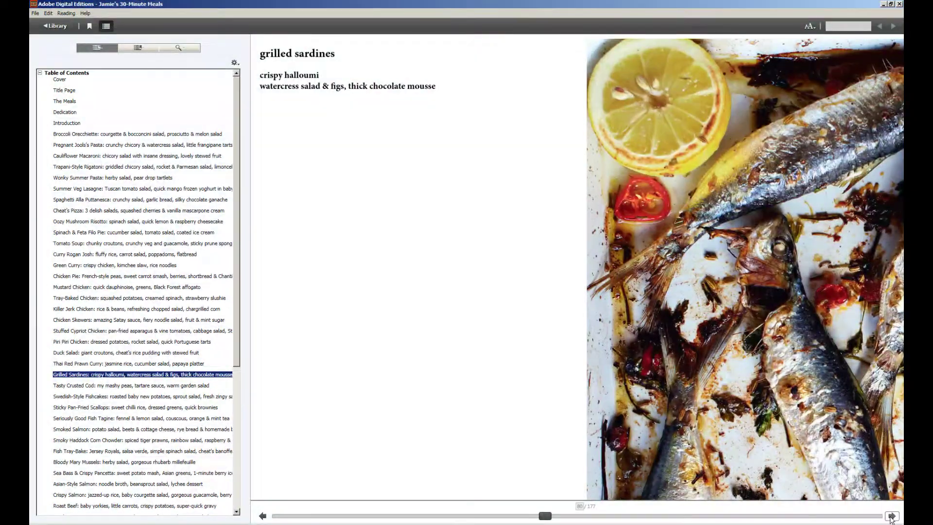
click(891, 516)
click(892, 515)
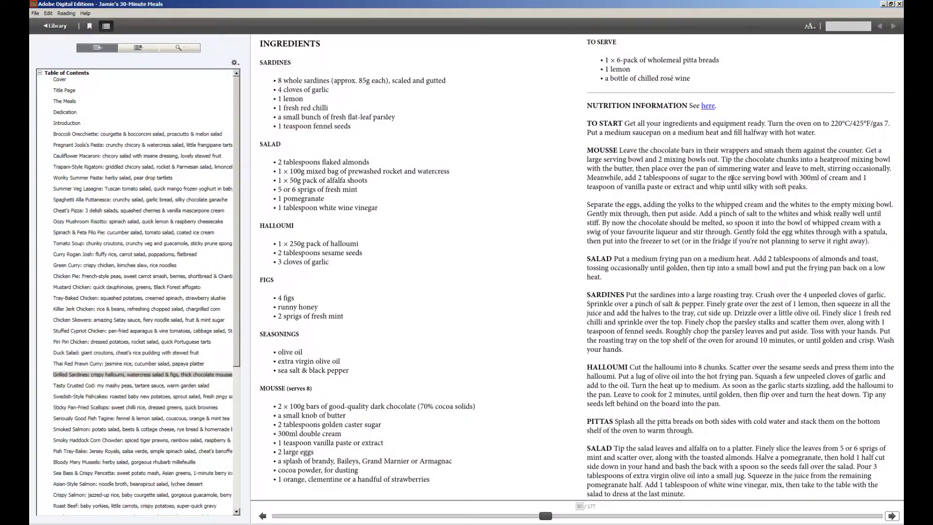
- Bookmark page 80 and view it in the Bookmarks panel
click(88, 25)
click(138, 48)
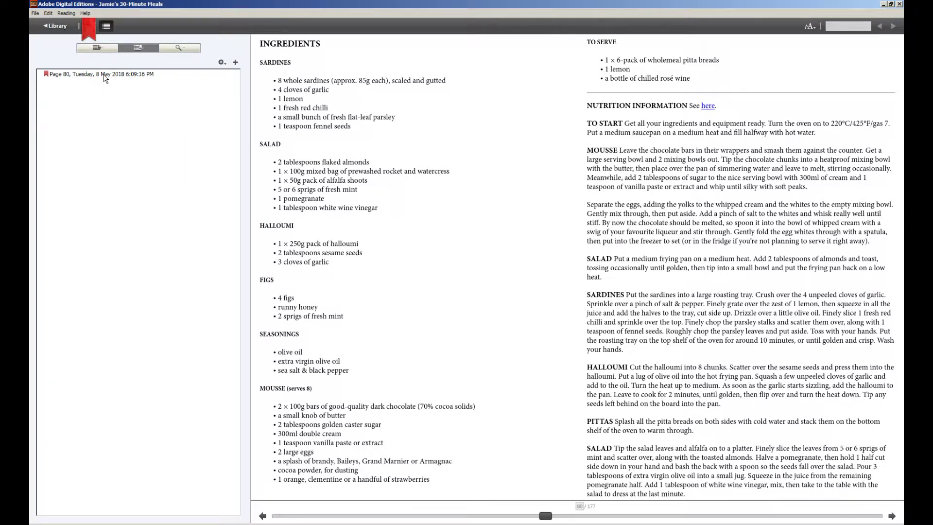
- Try the Ultra Large text size, then settle on Large for the sardines recipe
click(814, 26)
click(824, 91)
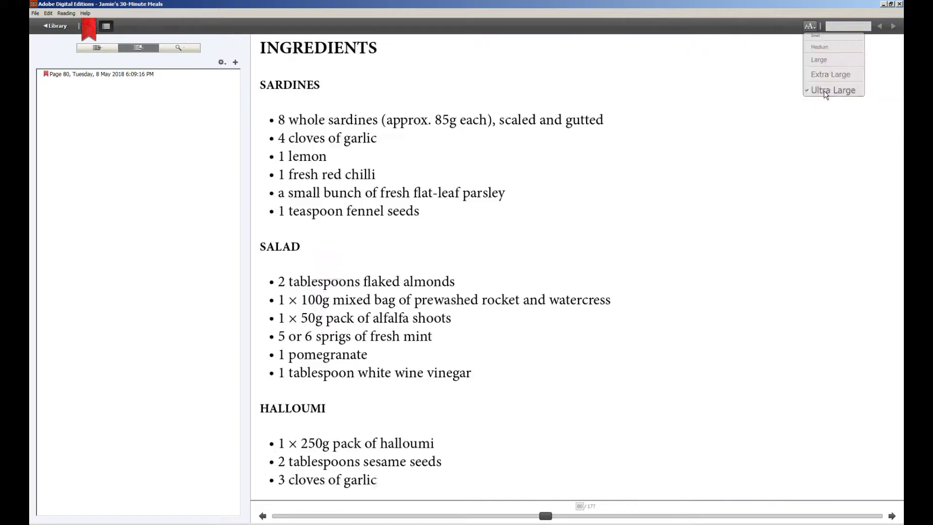
click(808, 25)
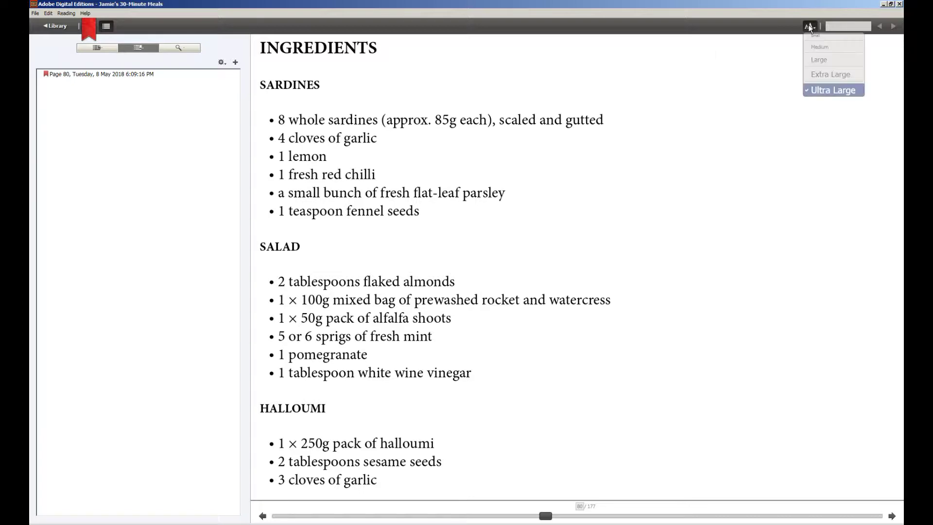
click(812, 37)
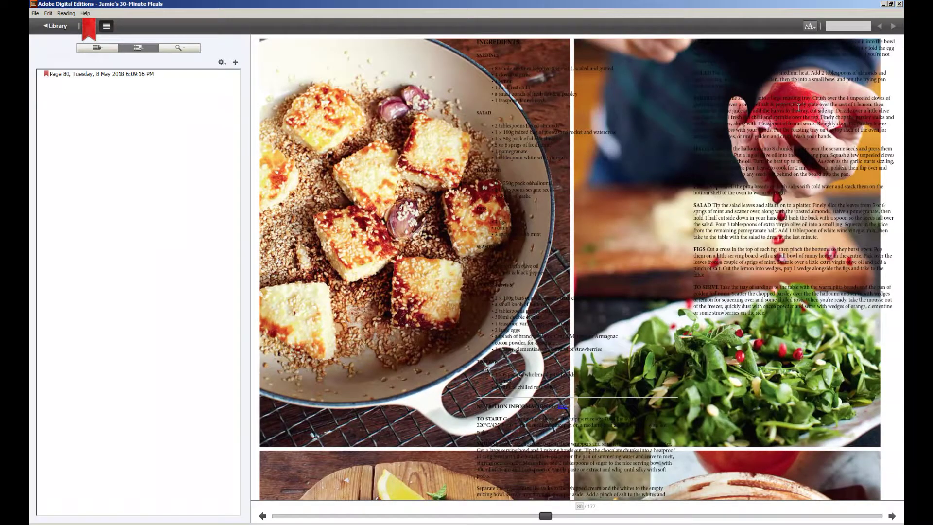
click(808, 26)
click(812, 66)
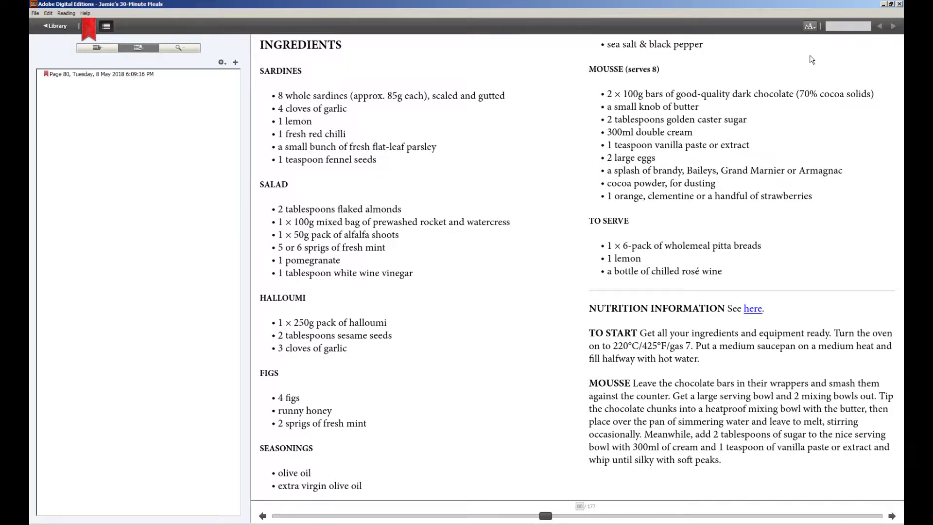
- Search the book for the word 'beef'
click(846, 27)
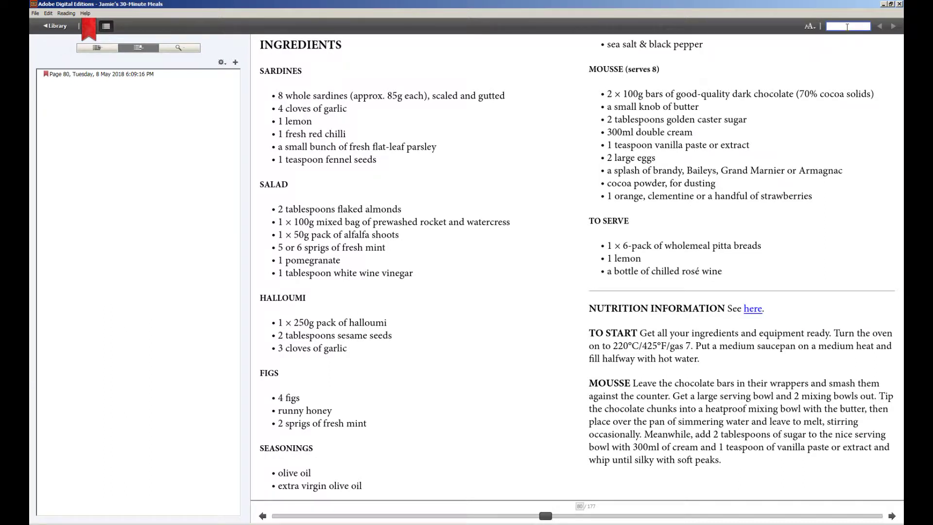
text(beef)
key(Return)
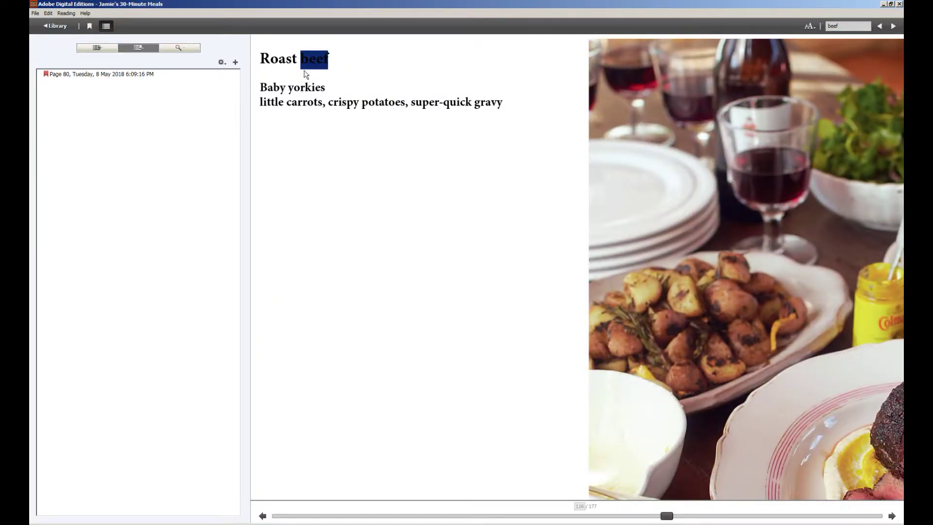
- Turn two pages to the Roast Beef ingredients list, then go back to the library
click(891, 515)
click(892, 516)
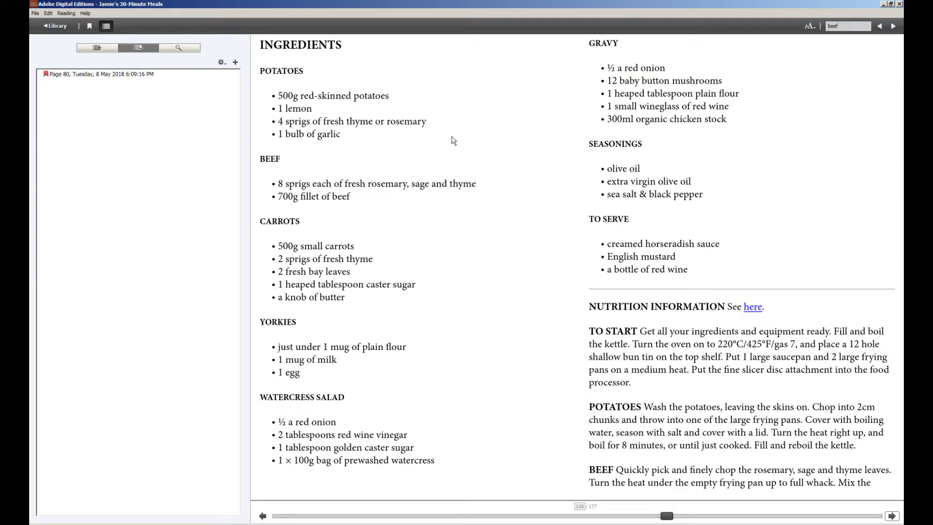
click(57, 26)
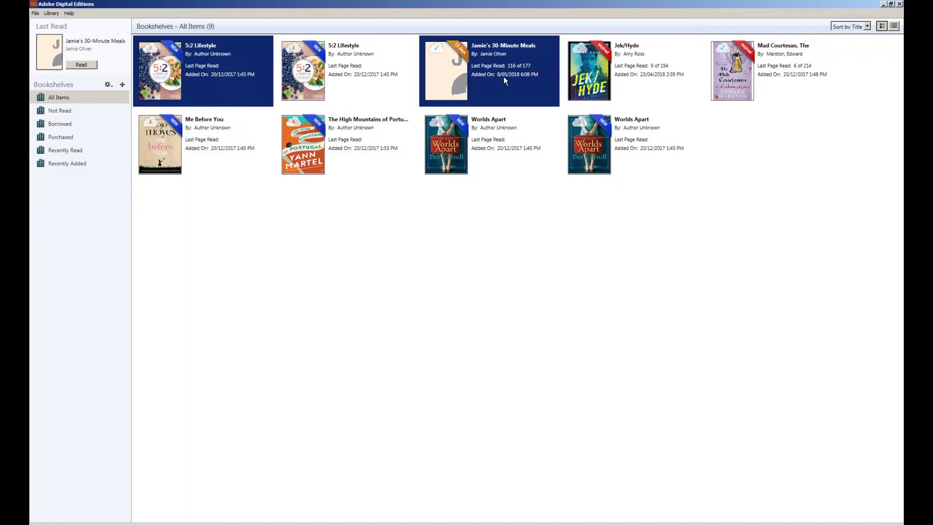
- Select Jamie's 30-Minute Meals, choose Return Borrowed Item, and back out of the confirmation
click(447, 67)
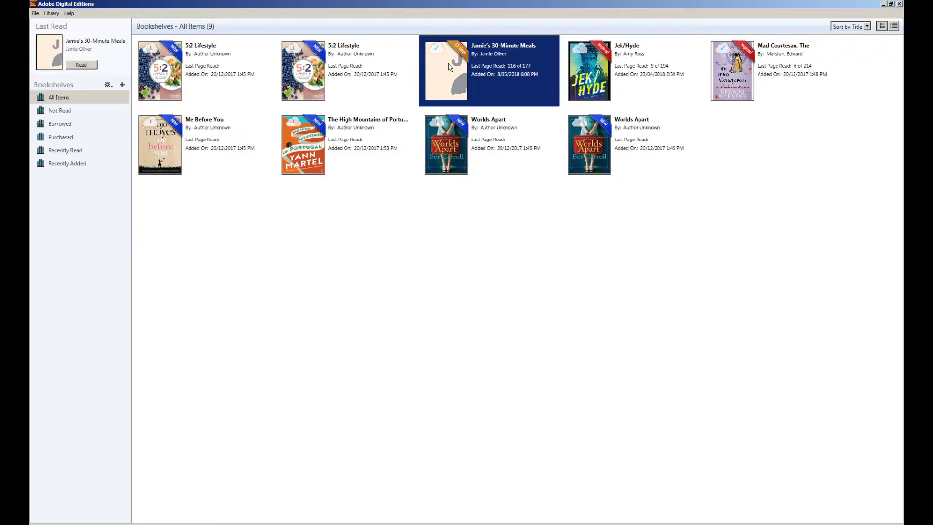
right_click(447, 64)
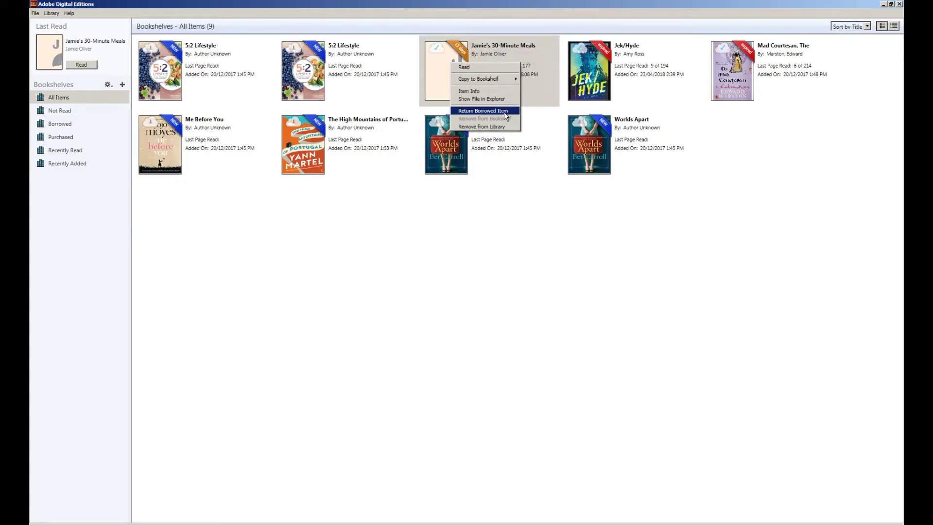
click(503, 112)
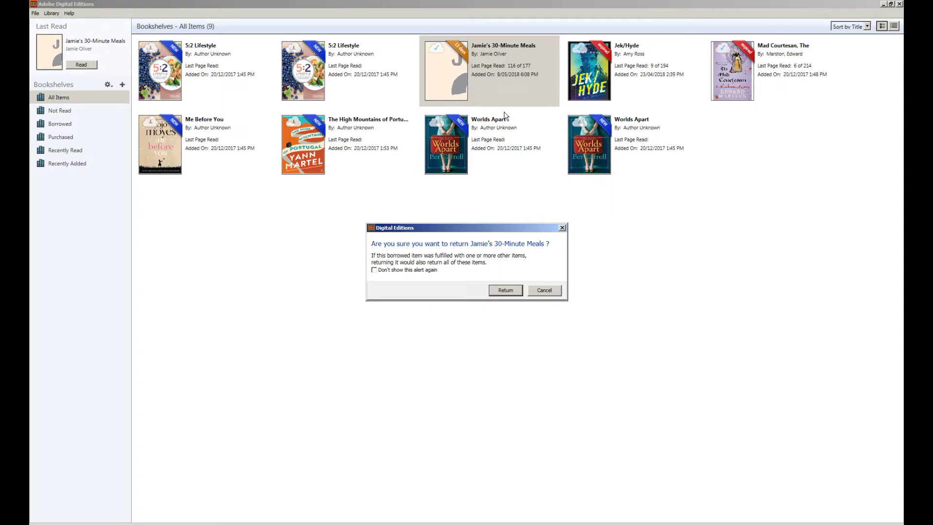
click(543, 289)
- Choose Remove from Library for Jamie's 30-Minute Meals, then cancel the removal
right_click(505, 67)
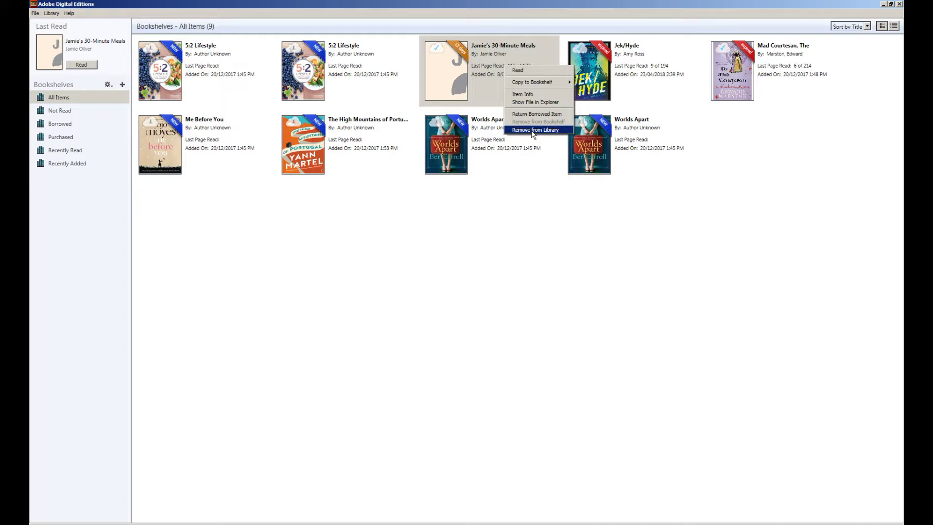
click(533, 130)
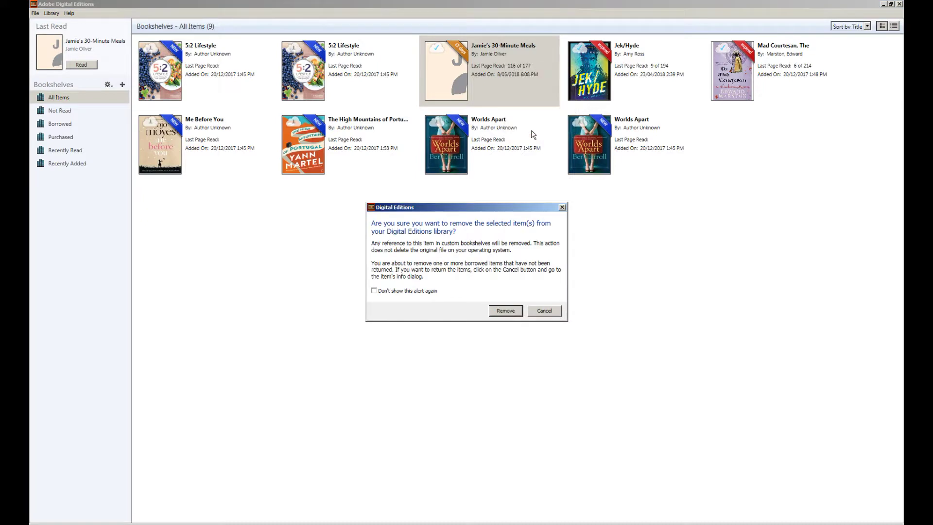
click(548, 314)
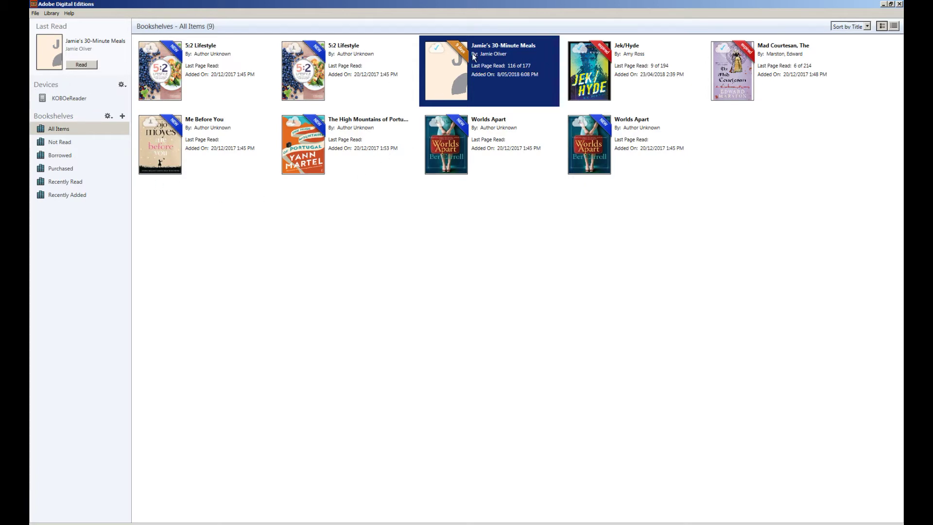
- Drag Jamie's 30-Minute Meals onto KOBOeReader under Devices to copy it
drag(471, 53, 79, 101)
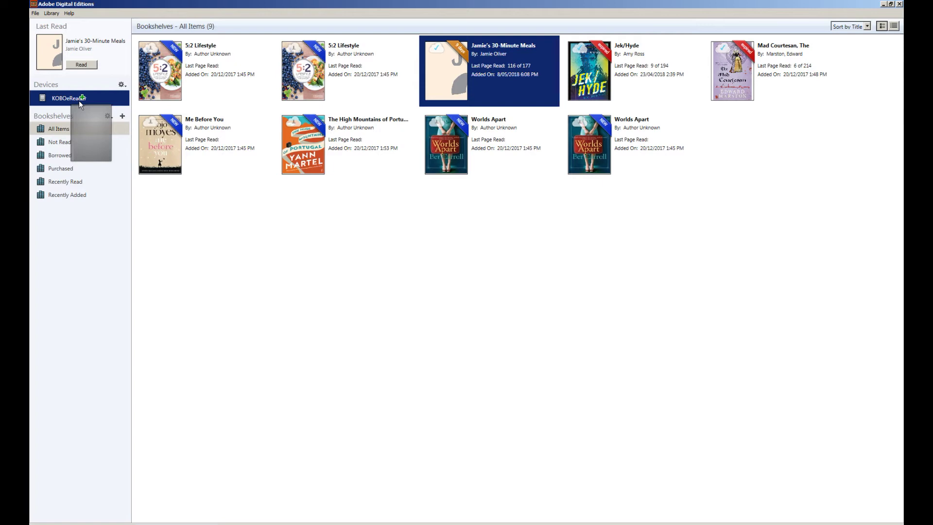
drag(79, 101, 79, 101)
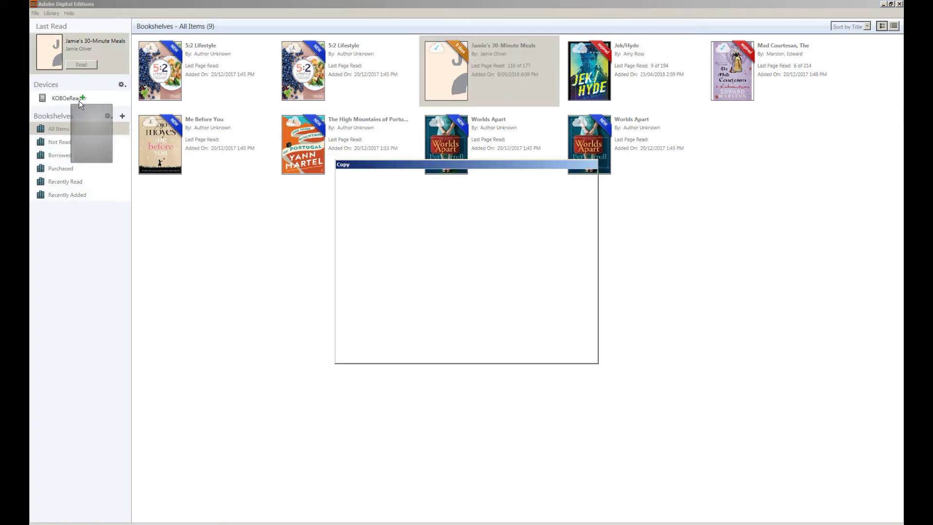